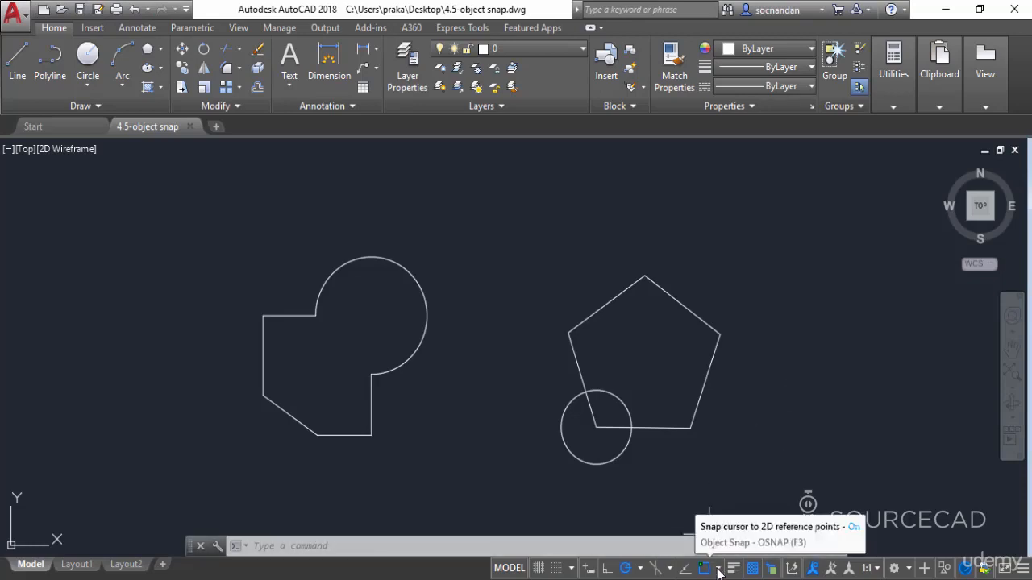
Review the available object snap modes and which of them are running
{"action": "left_click", "coordinate": [718, 569]}
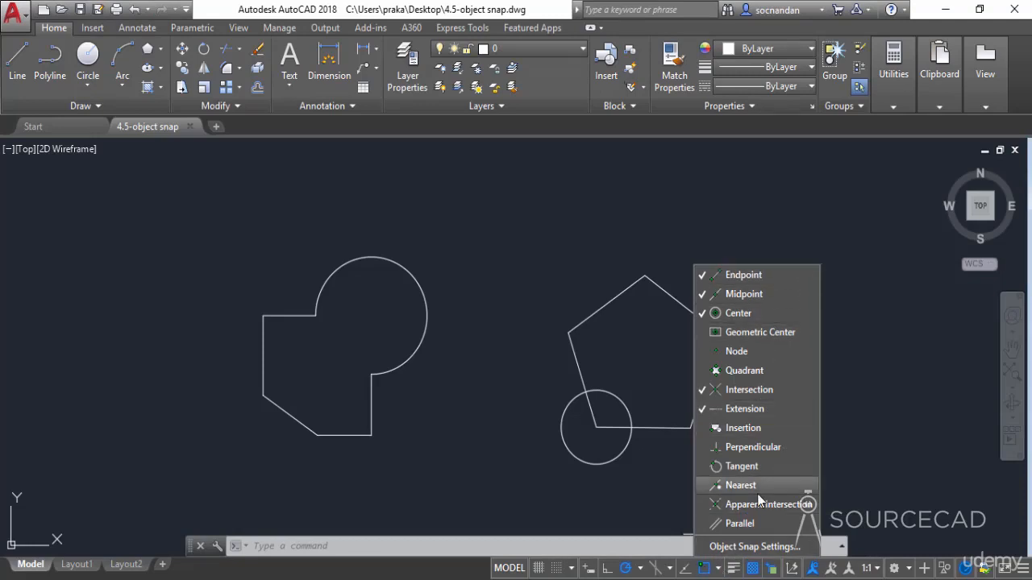
{"action": "left_click", "coordinate": [715, 570]}
{"action": "key", "text": "F3"}
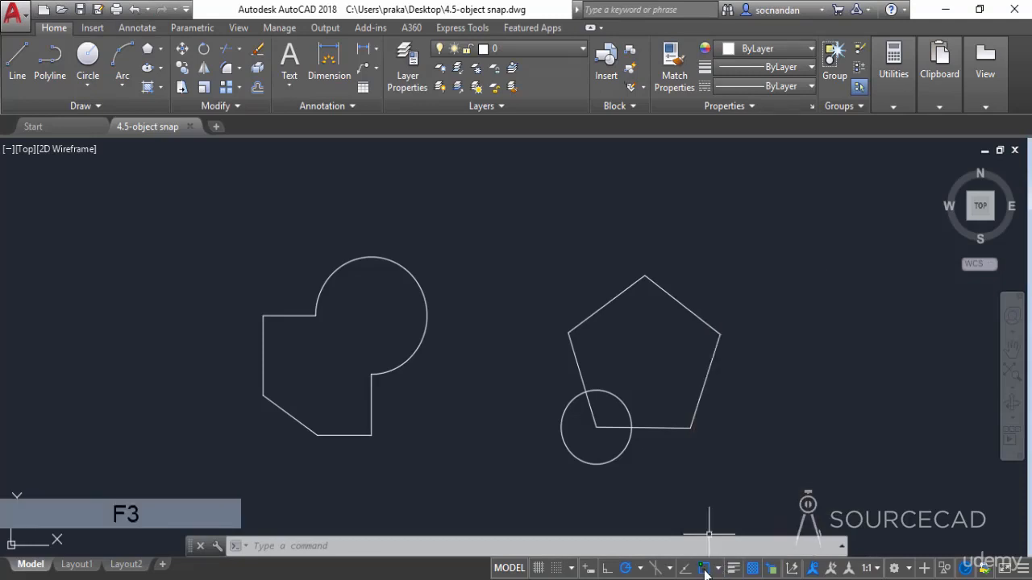
{"action": "left_click", "coordinate": [717, 569]}
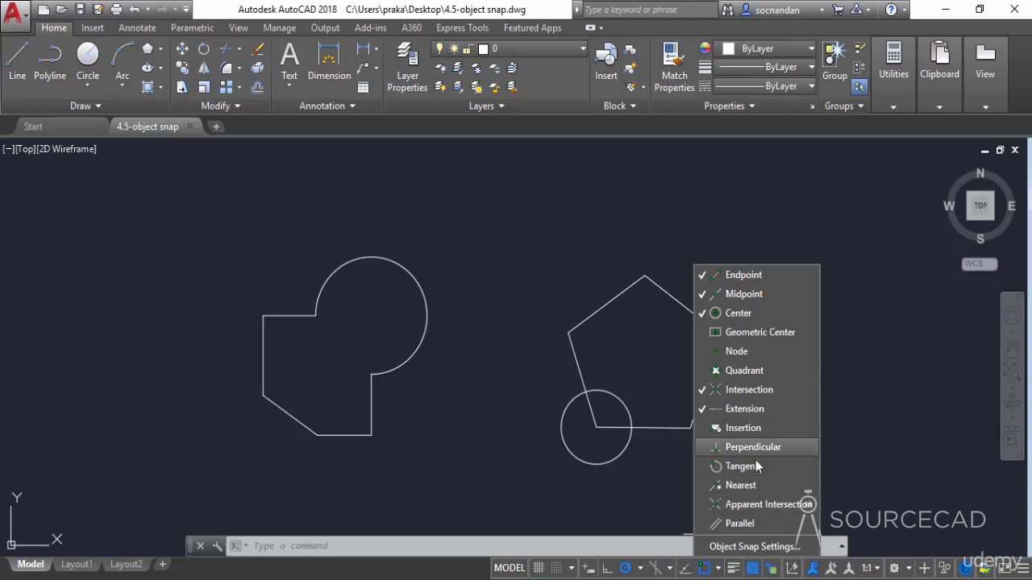
{"action": "left_click", "coordinate": [599, 505]}
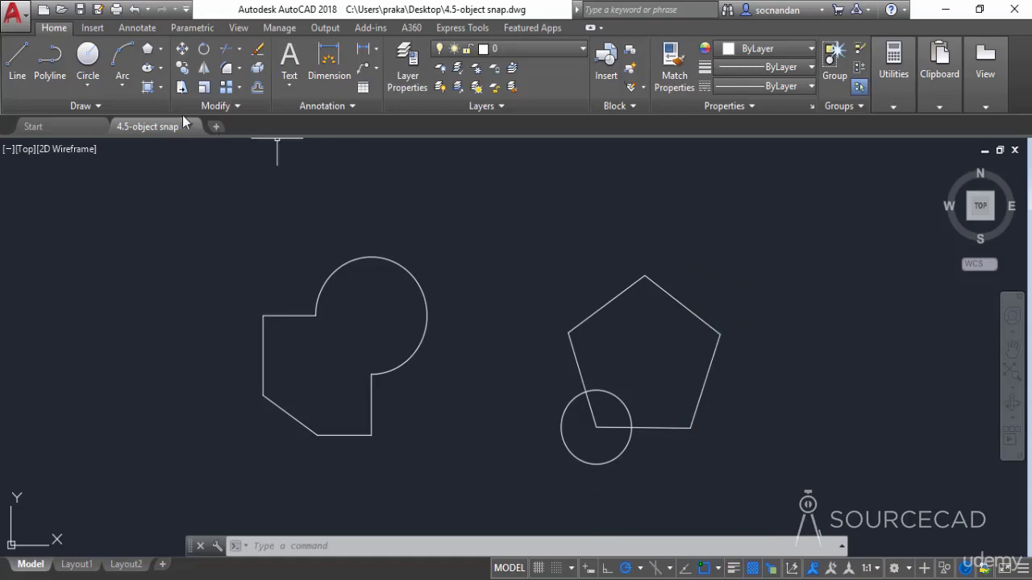
Draw a line from inside the shape with the arc, ending perpendicular to its slanted lower edge using a Perpendicular snap override
{"action": "left_click", "coordinate": [11, 68]}
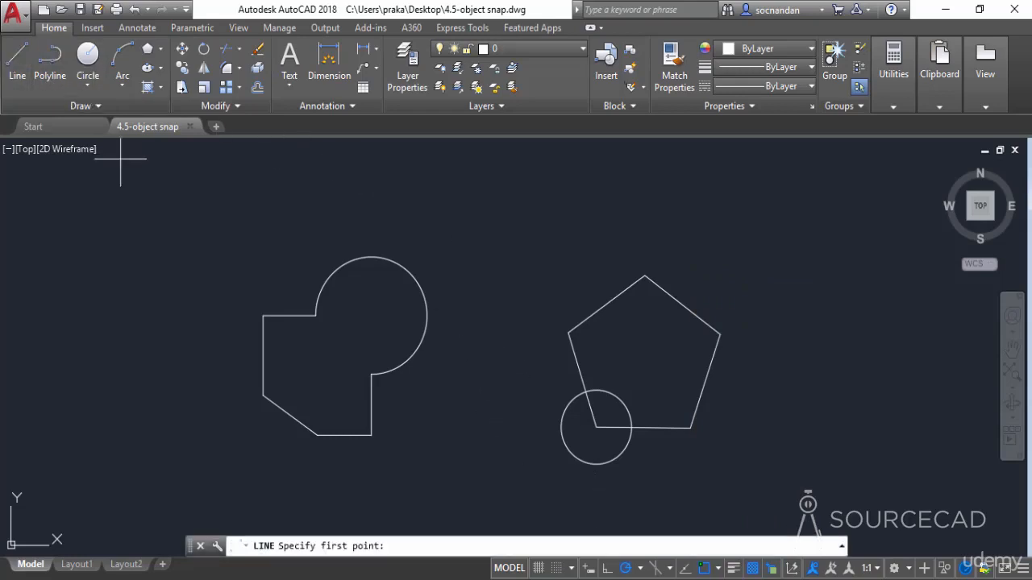
{"action": "left_click", "coordinate": [349, 353]}
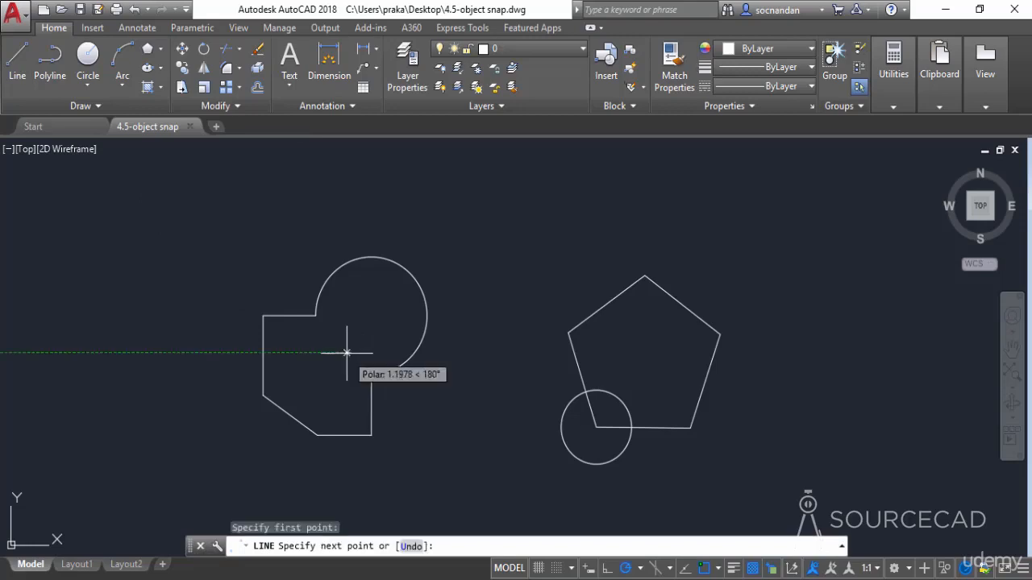
{"action": "right_click", "coordinate": [301, 384], "text": "shift"}
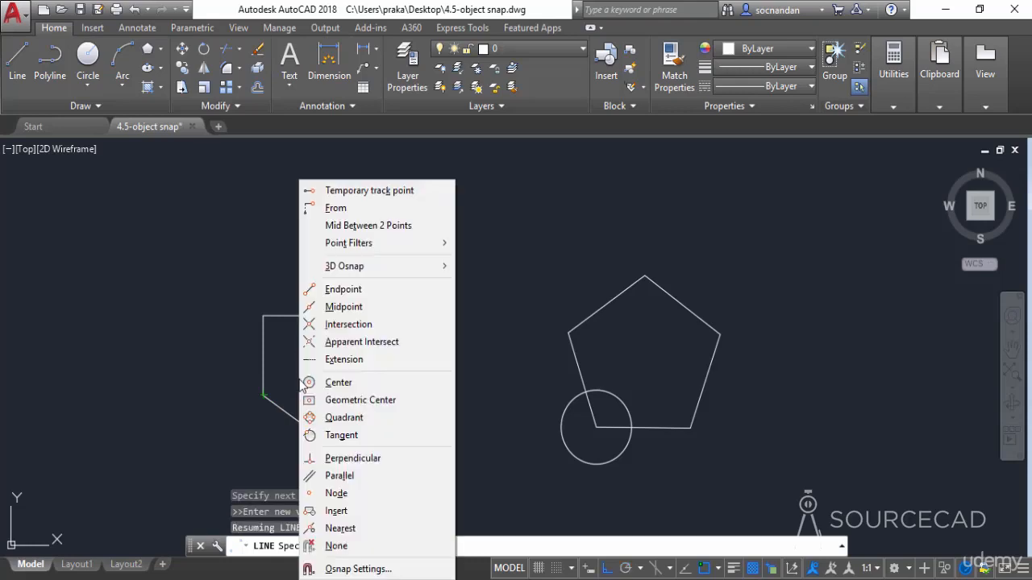
{"action": "left_click", "coordinate": [361, 461]}
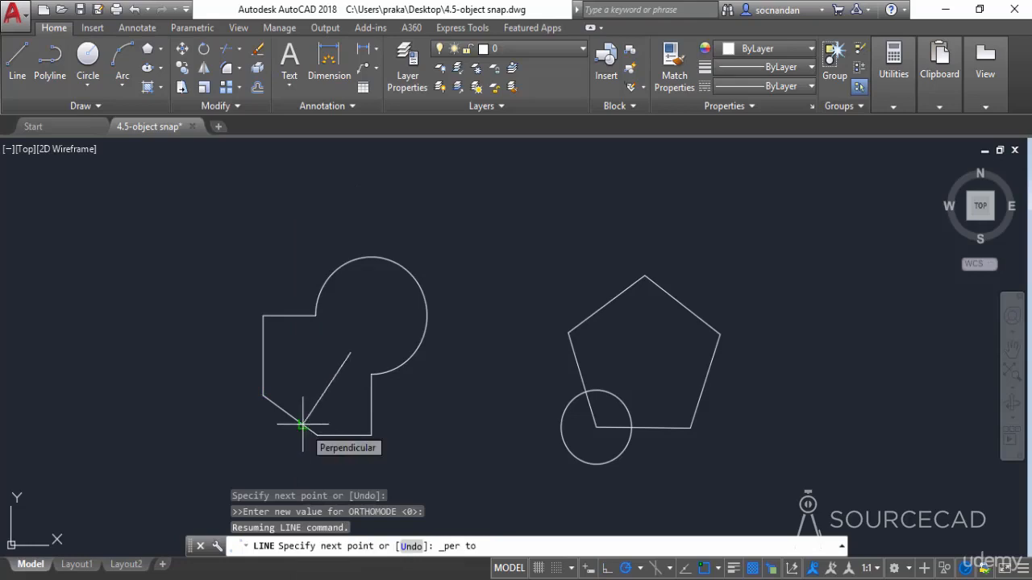
{"action": "left_click", "coordinate": [302, 425]}
{"action": "key", "text": "Return"}
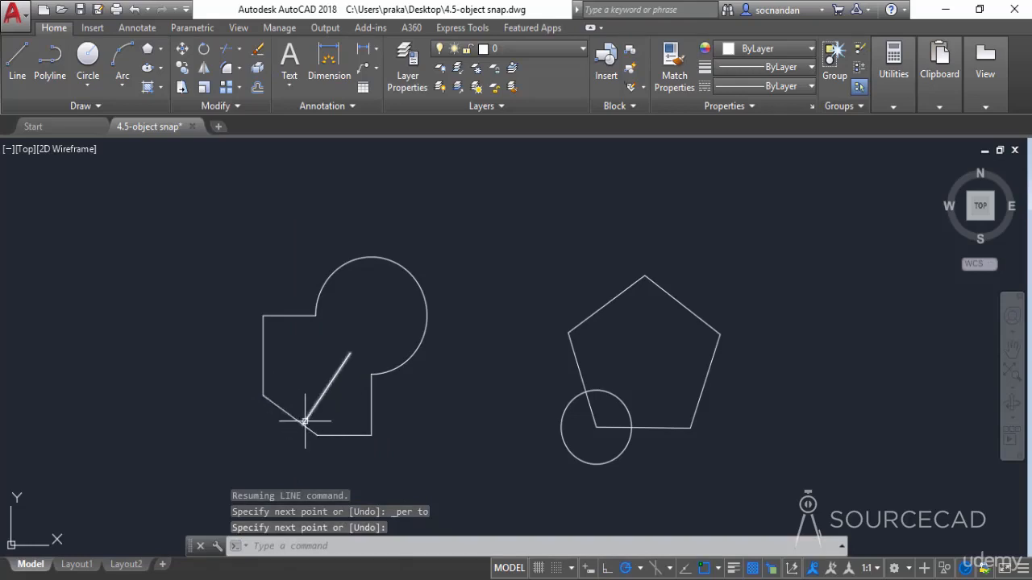
{"action": "mouse_move", "coordinate": [304, 419]}
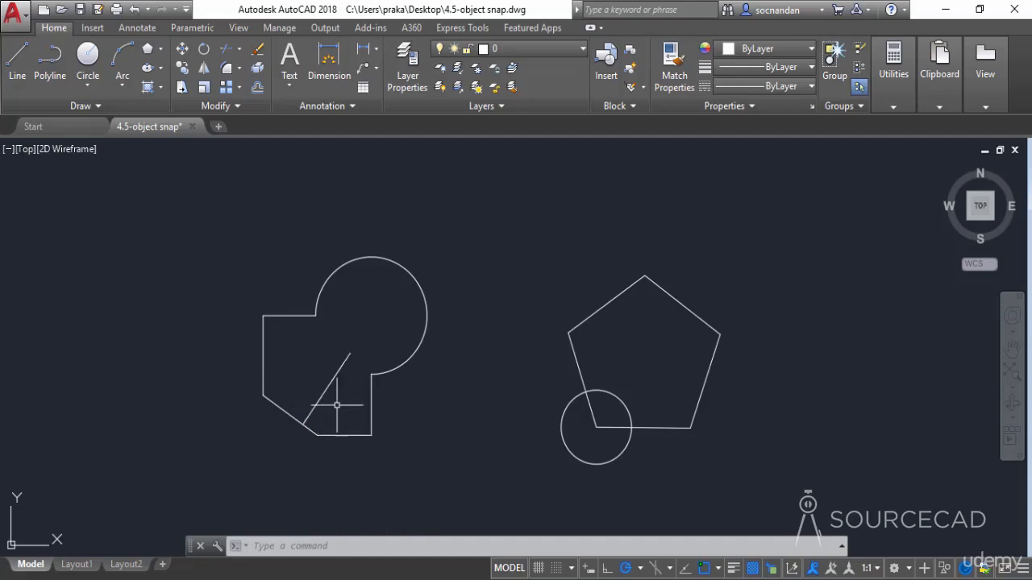
Draw a line tangent to both the large arc and the small circle at the pentagon's corner, using Tangent snap overrides
{"action": "left_click", "coordinate": [719, 570]}
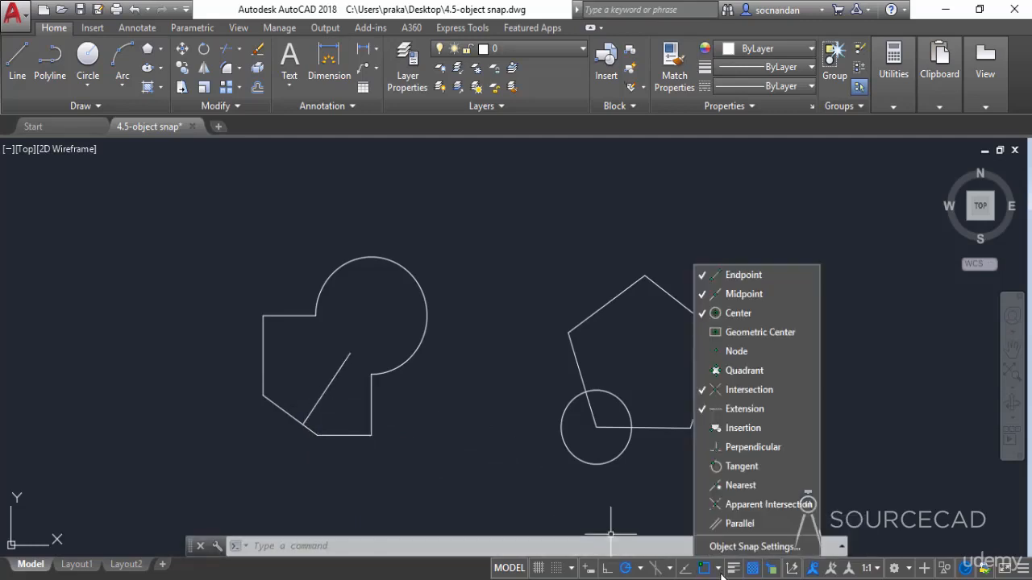
{"action": "left_click", "coordinate": [720, 572]}
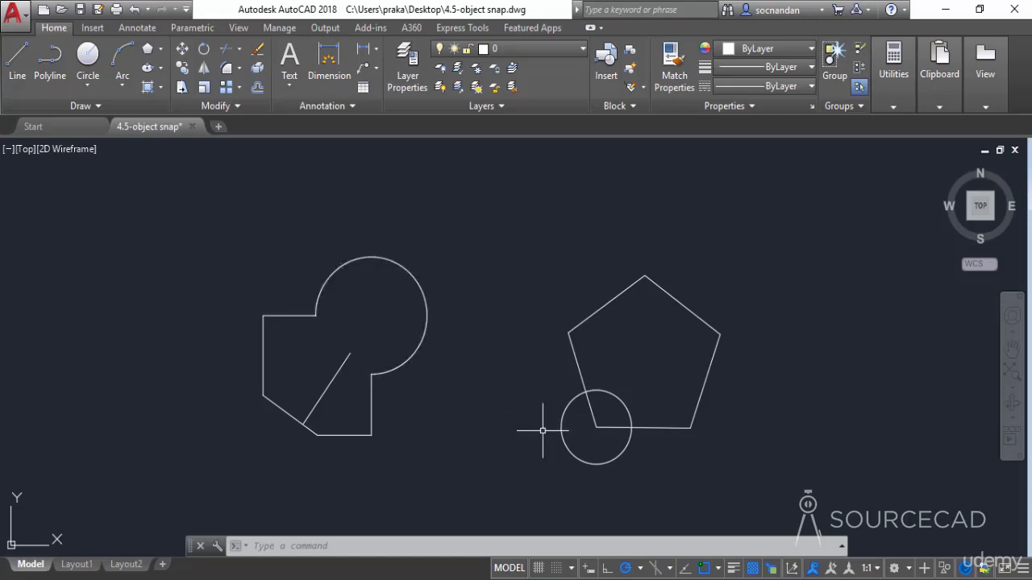
{"action": "left_click", "coordinate": [17, 60]}
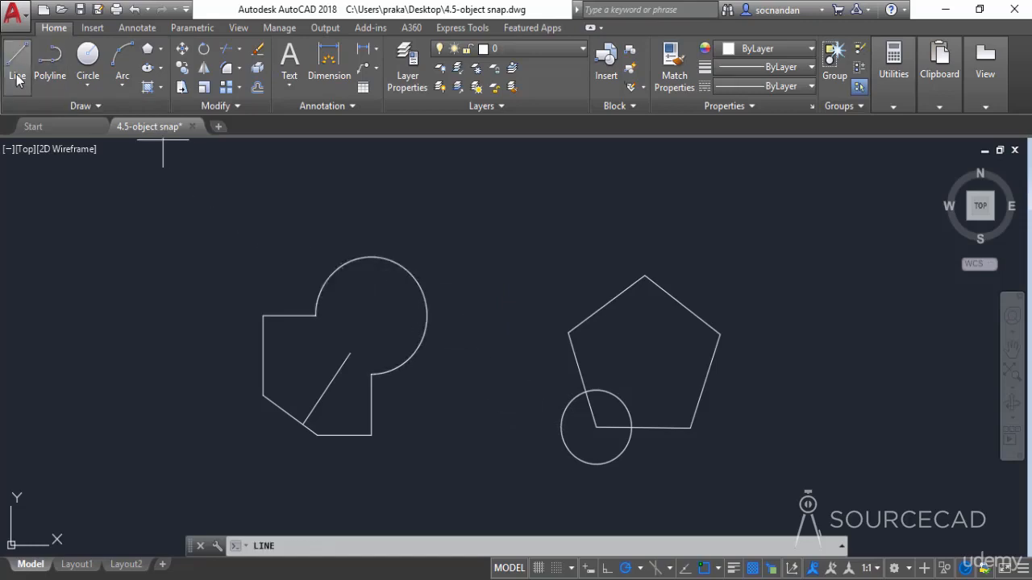
{"action": "right_click", "coordinate": [364, 229], "text": "shift"}
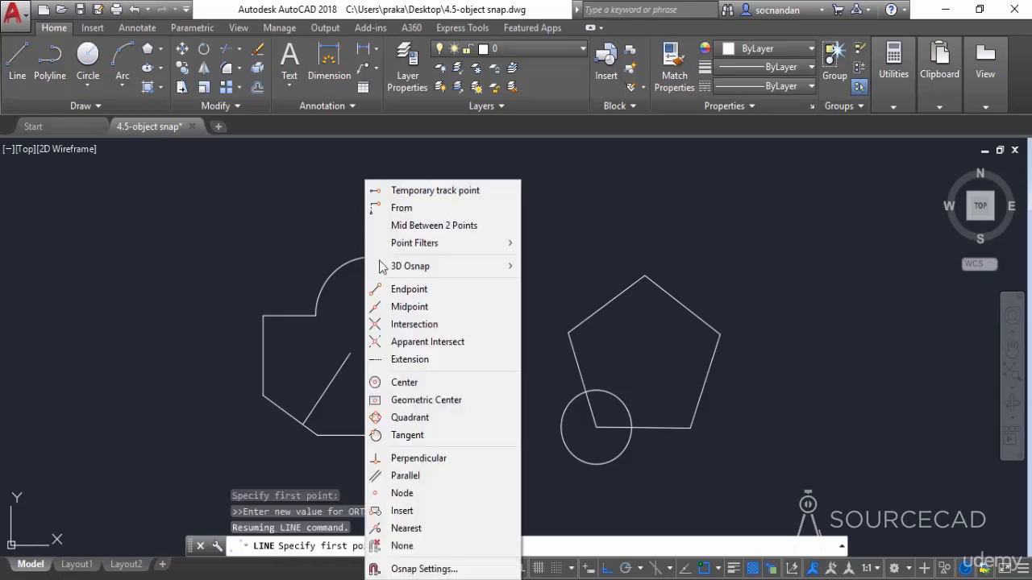
{"action": "left_click", "coordinate": [455, 436]}
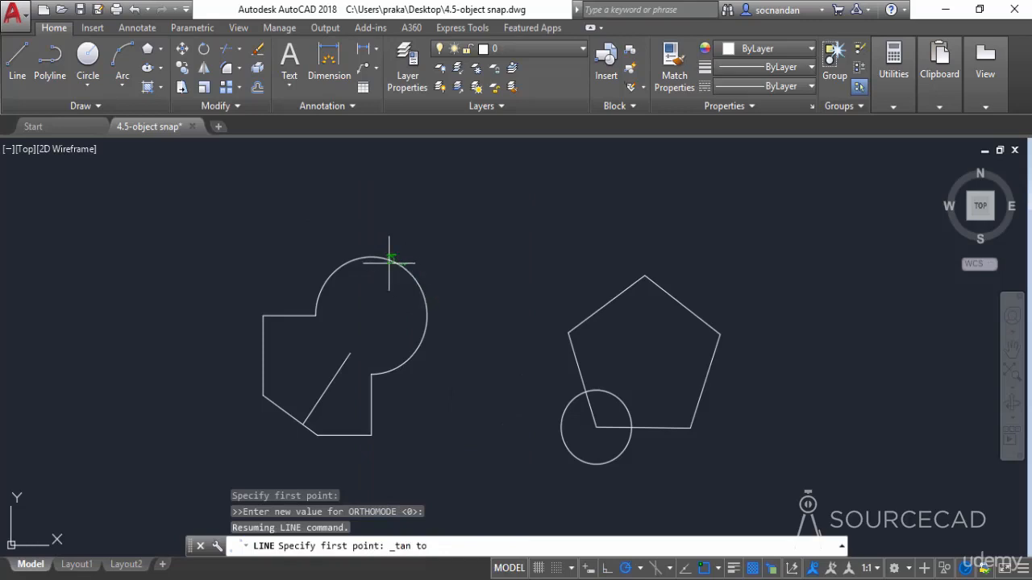
{"action": "left_click", "coordinate": [412, 274]}
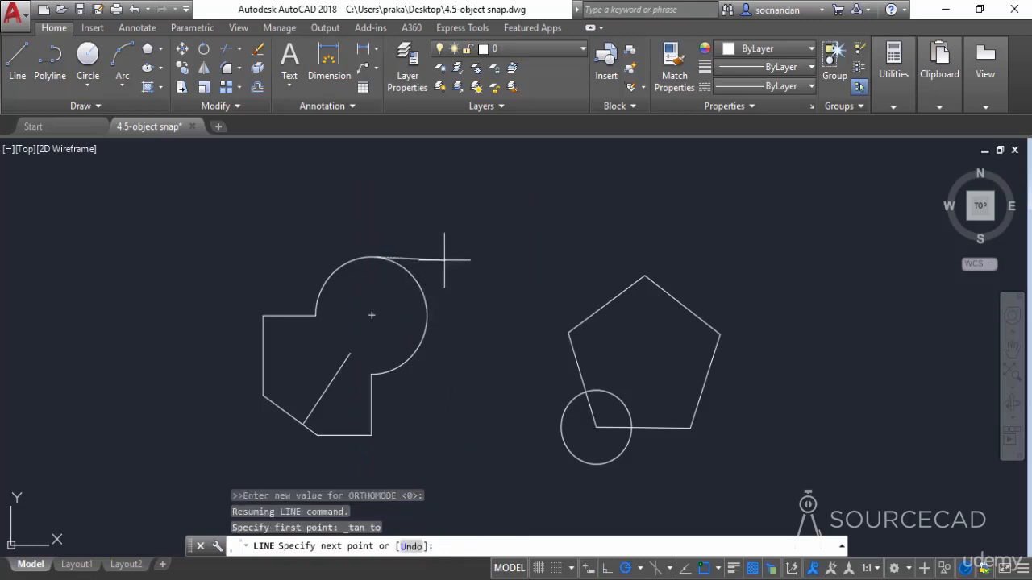
{"action": "key", "text": "shift"}
{"action": "right_click", "coordinate": [498, 361], "text": "shift"}
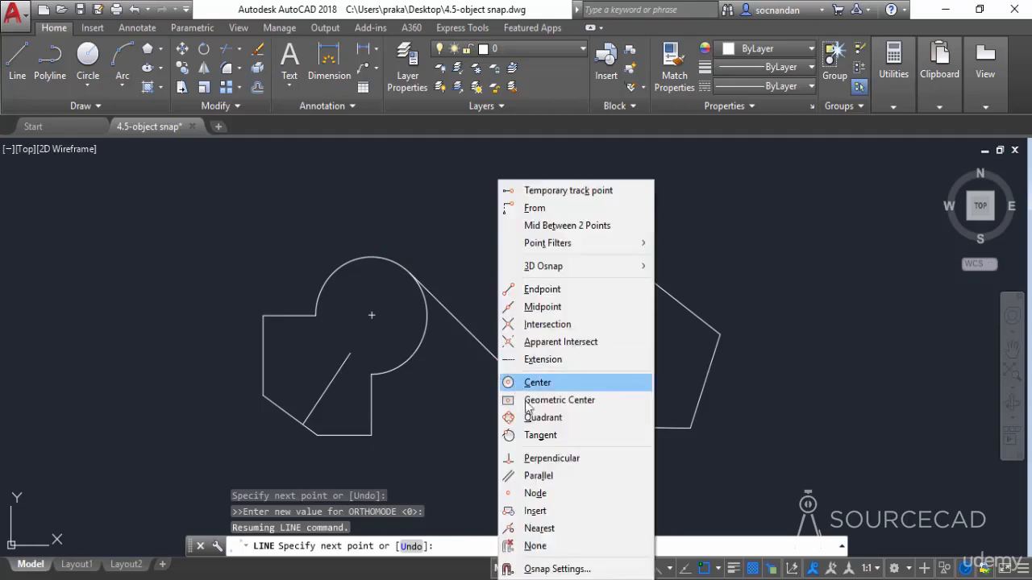
{"action": "left_click", "coordinate": [548, 436]}
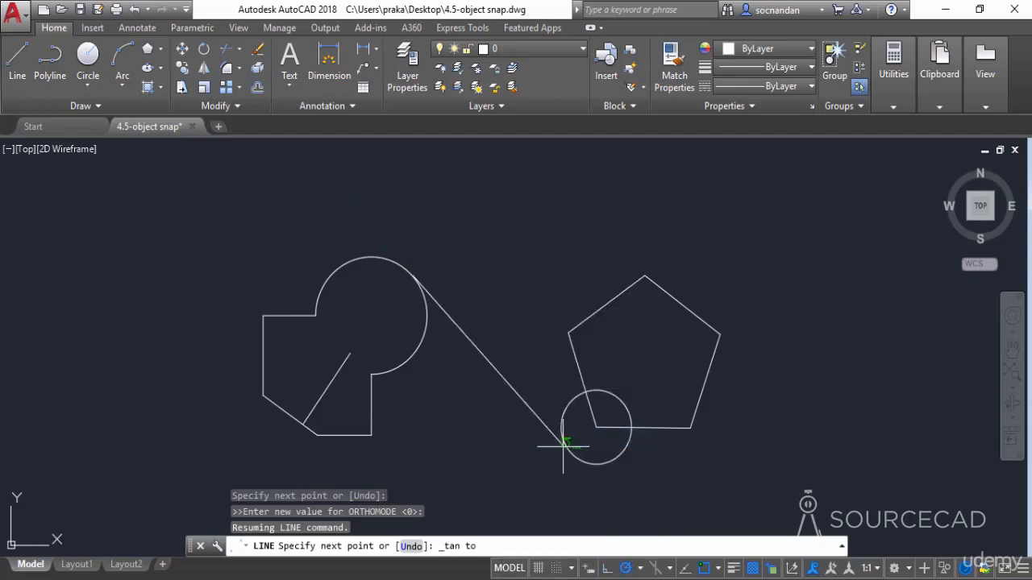
{"action": "left_click", "coordinate": [565, 455]}
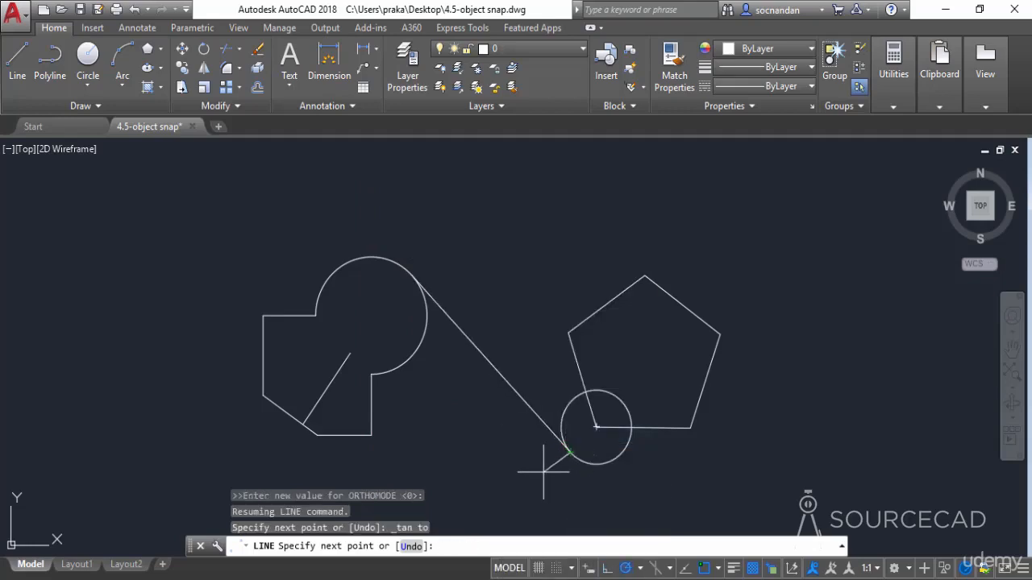
{"action": "key", "text": "Return"}
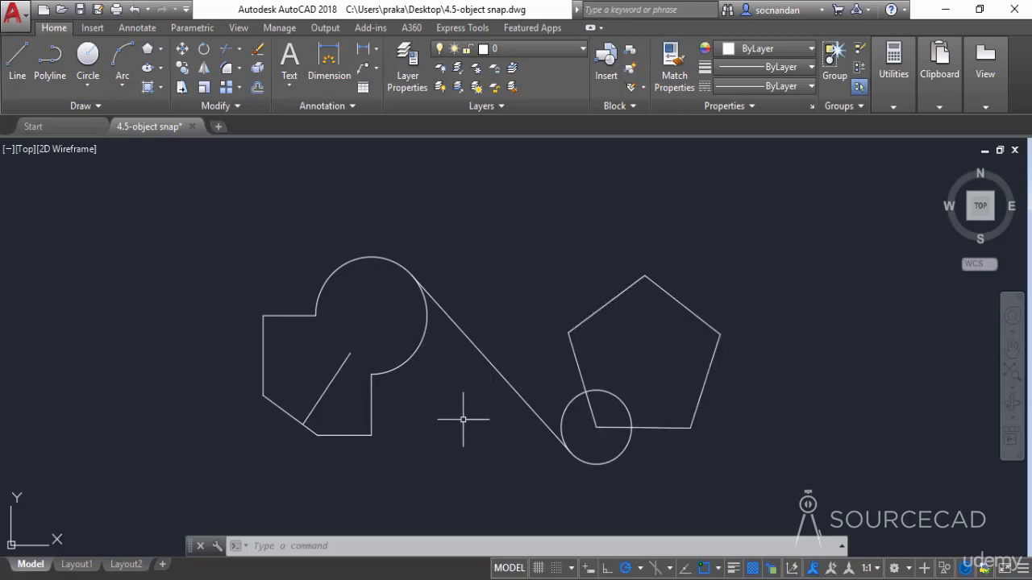
Erase the perpendicular line, the tangent line and the small circle at the pentagon's corner
{"action": "left_click", "coordinate": [577, 451]}
{"action": "left_click", "coordinate": [537, 428]}
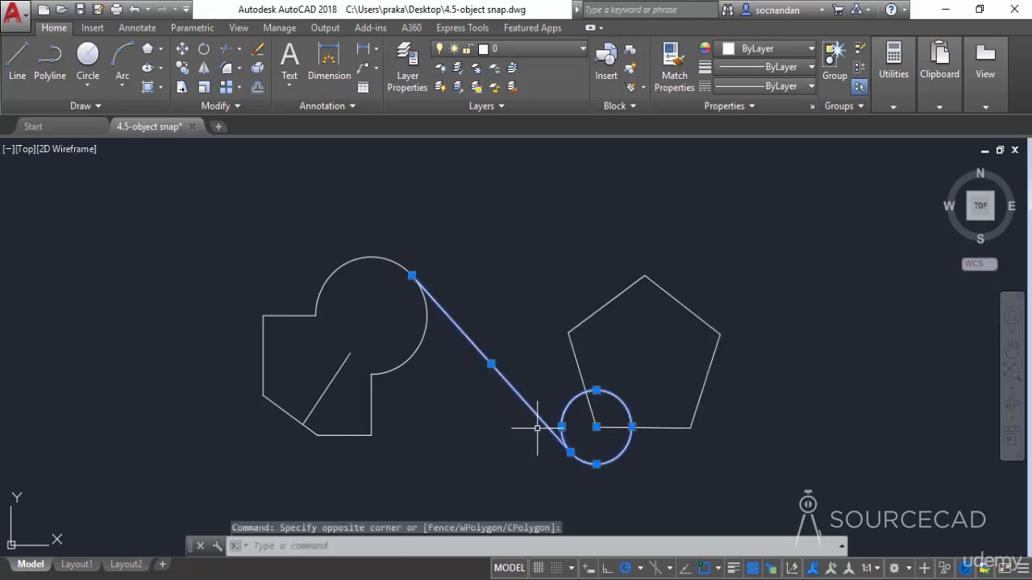
{"action": "left_click", "coordinate": [357, 395]}
{"action": "left_click", "coordinate": [330, 372]}
{"action": "right_click", "coordinate": [472, 283]}
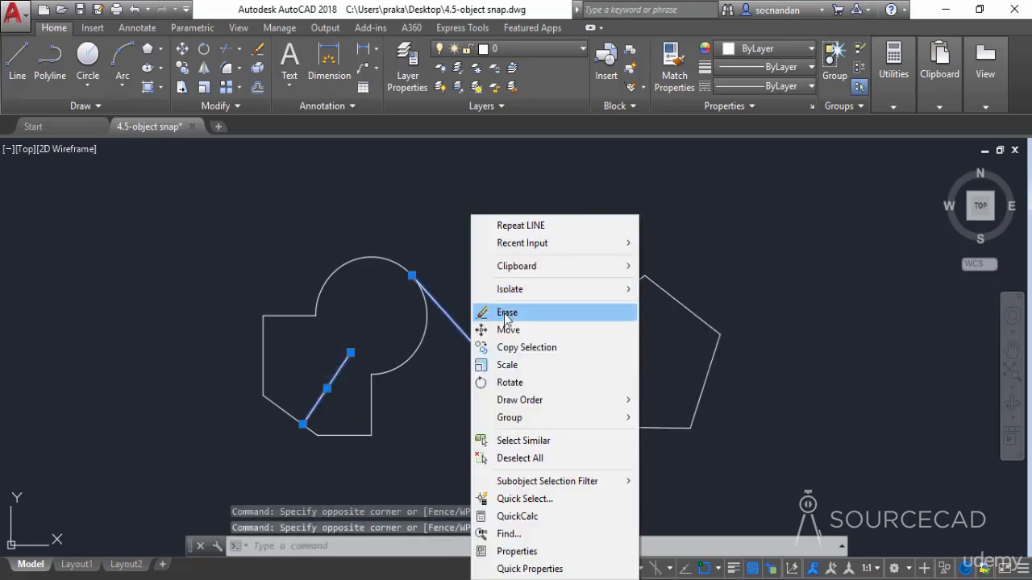
{"action": "left_click", "coordinate": [506, 313]}
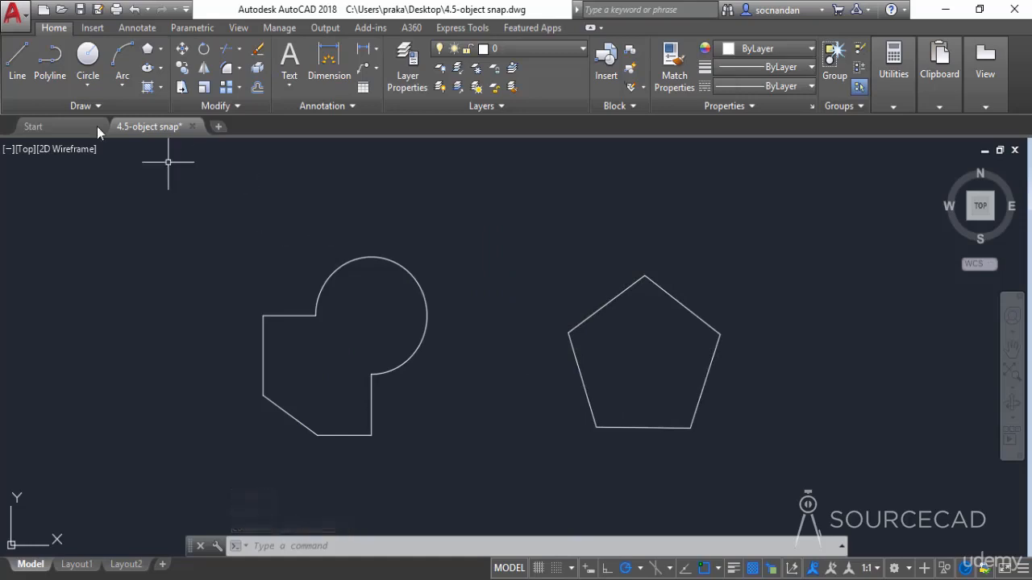
Draw a line 50 units long from the pentagon's base, parallel to its lower-left edge, using the Parallel snap override
{"action": "left_click", "coordinate": [23, 72]}
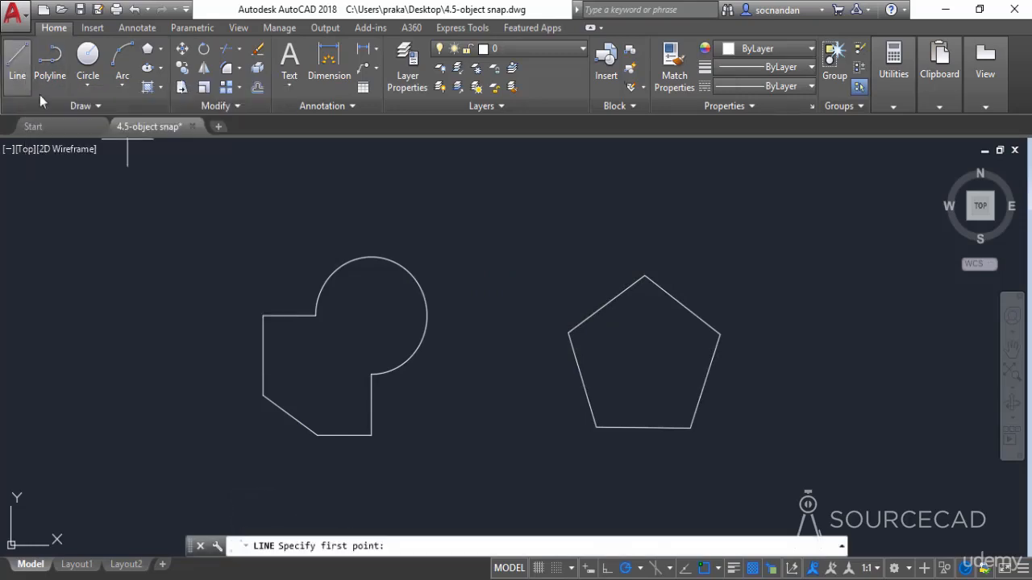
{"action": "left_click", "coordinate": [628, 427]}
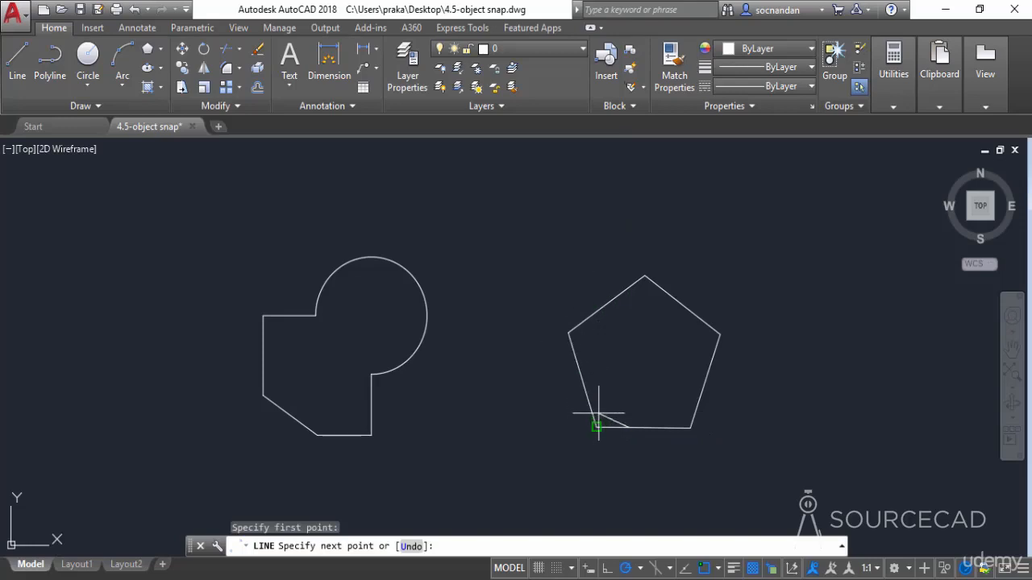
{"action": "right_click", "coordinate": [613, 357], "text": "shift"}
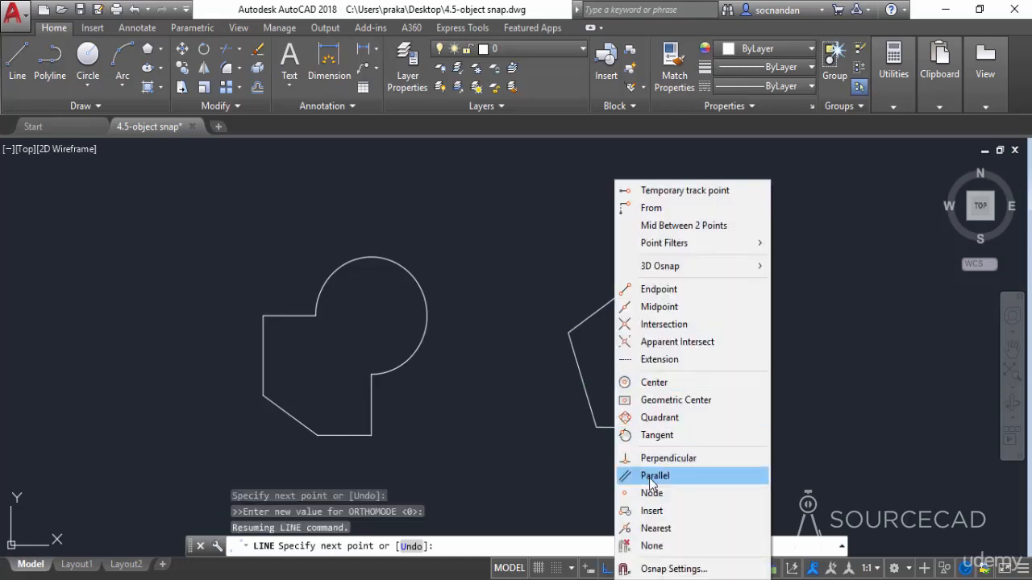
{"action": "left_click", "coordinate": [653, 477]}
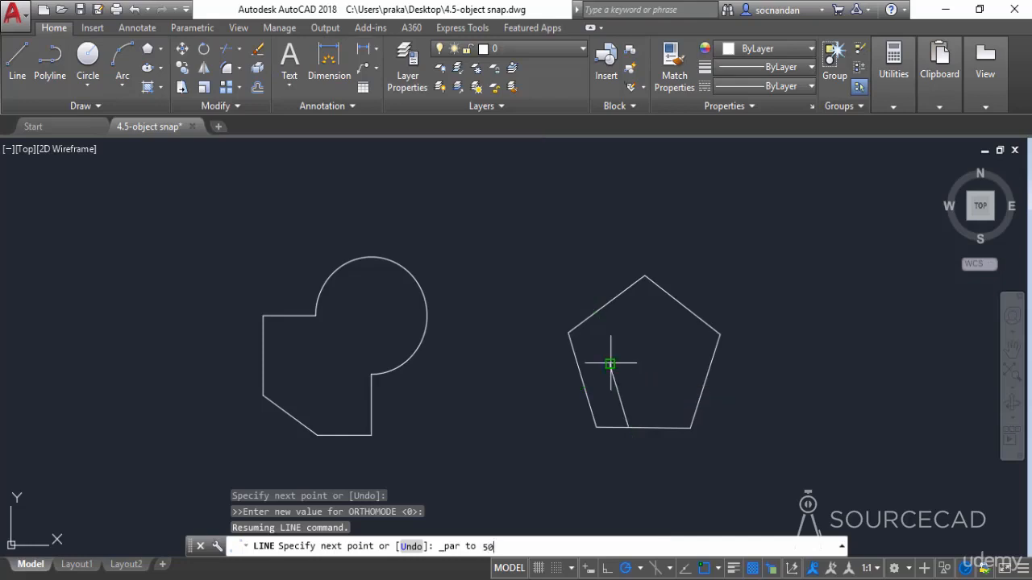
{"action": "key", "text": "Return"}
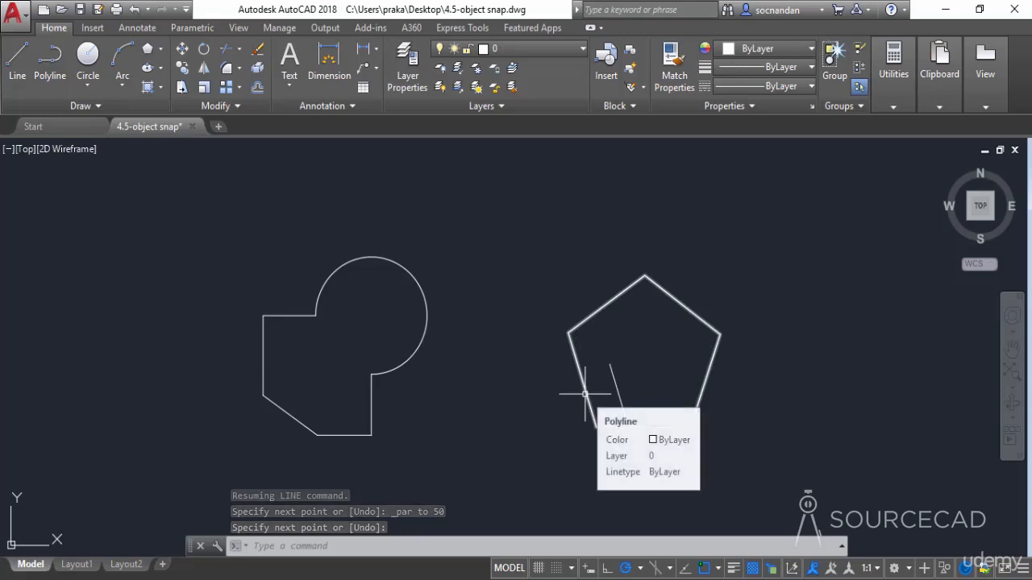
Draw a line from the lower part of the large arc to the empty space below it, using the Nearest snap override for its start
{"action": "left_click", "coordinate": [720, 567]}
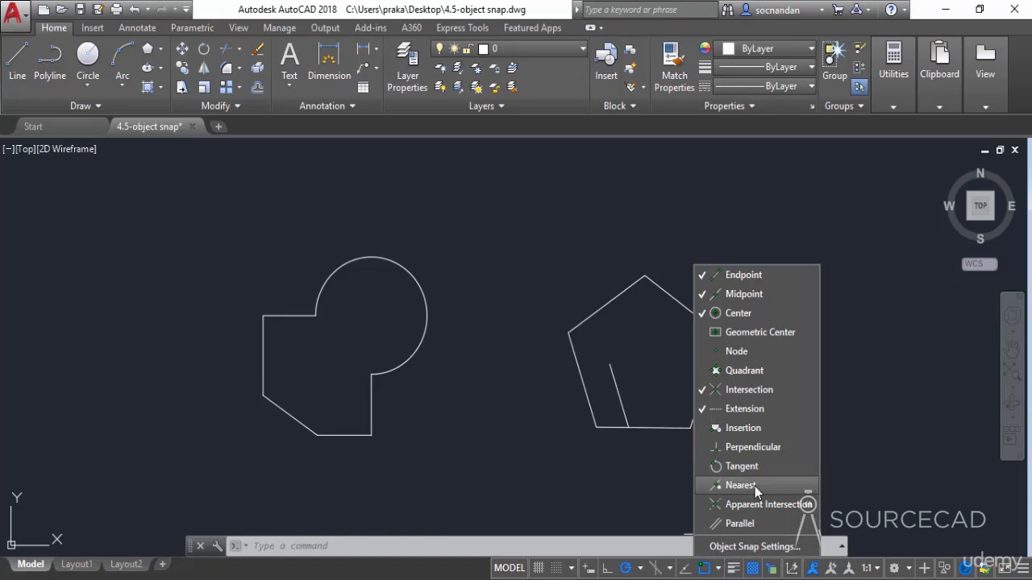
{"action": "left_click", "coordinate": [654, 490]}
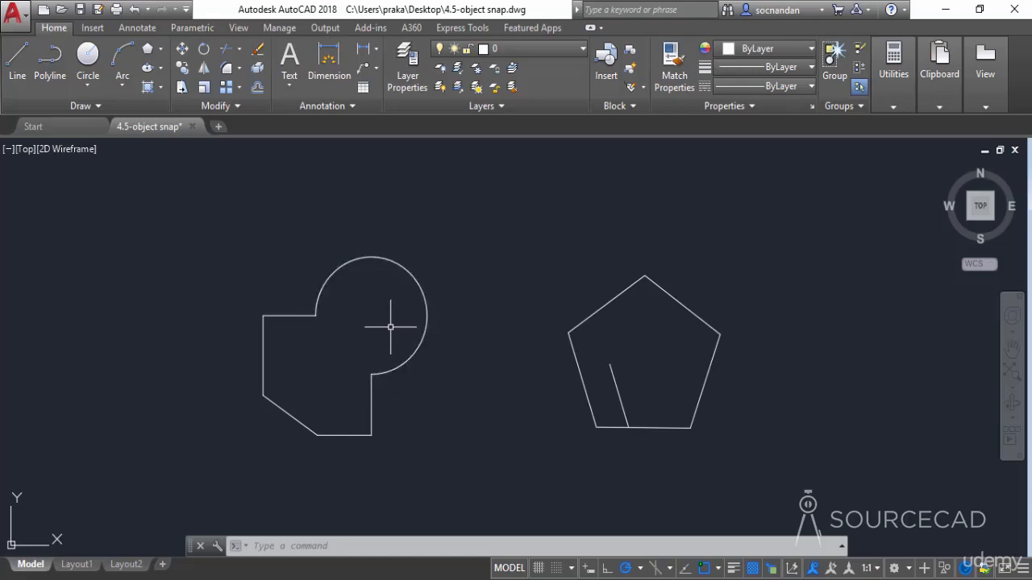
{"action": "left_click", "coordinate": [20, 77]}
{"action": "left_click", "coordinate": [17, 69]}
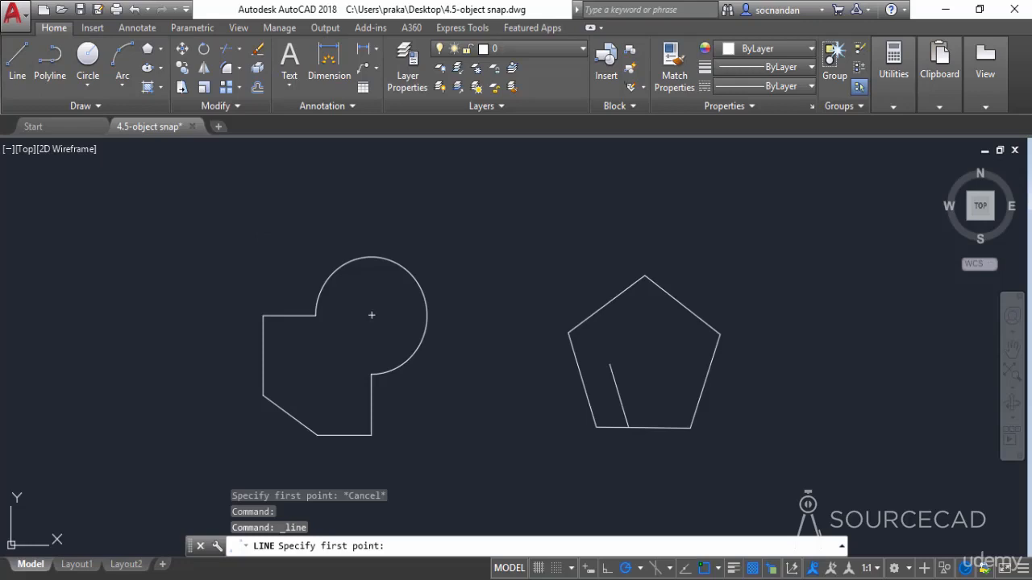
{"action": "right_click", "coordinate": [355, 339], "text": "shift"}
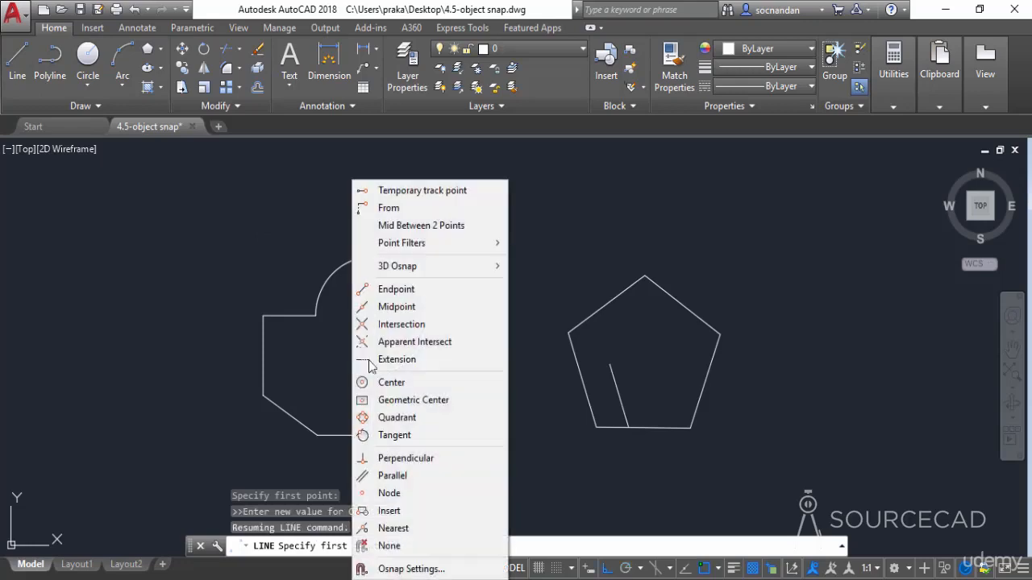
{"action": "left_click", "coordinate": [407, 528]}
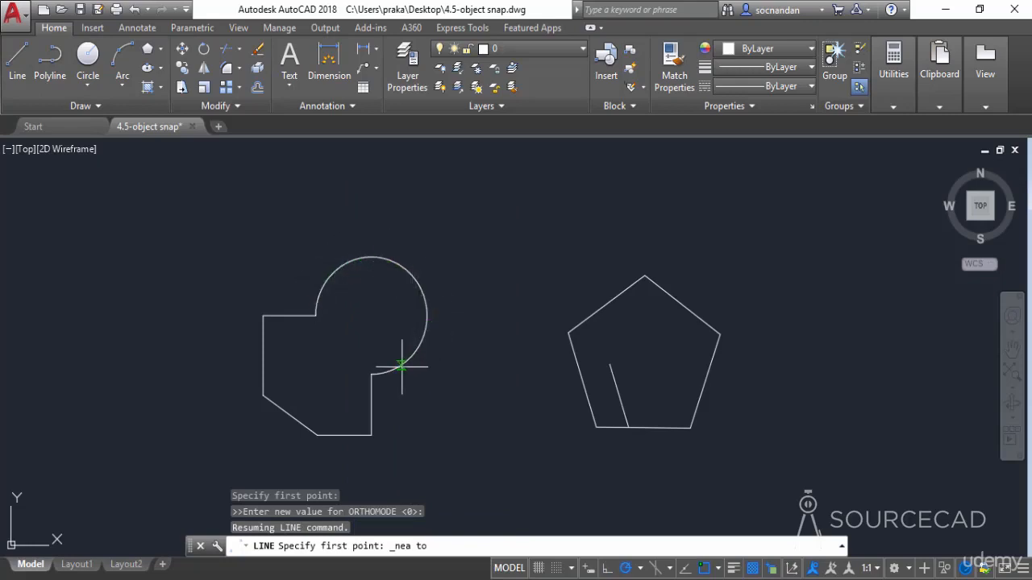
{"action": "left_click", "coordinate": [401, 366]}
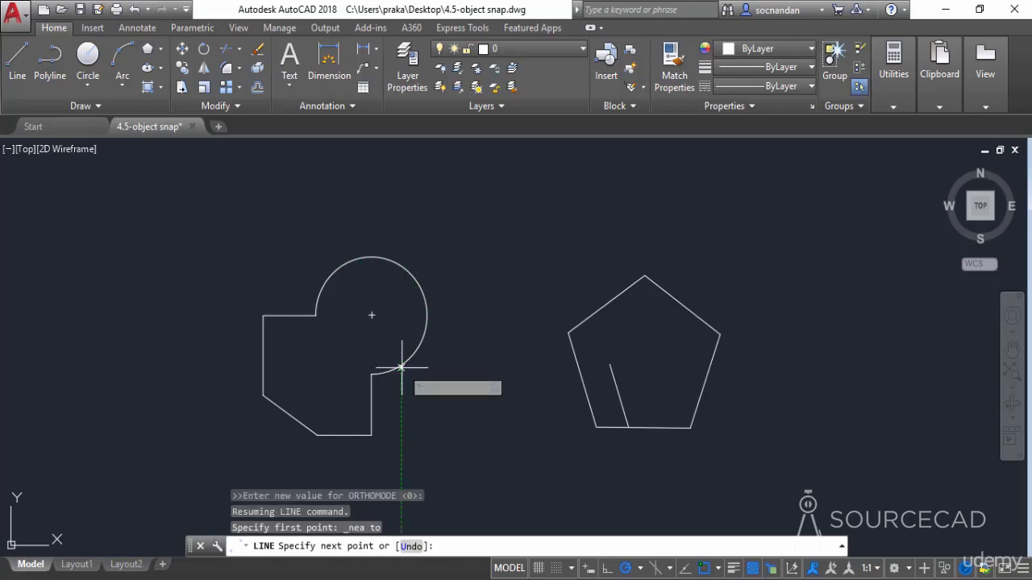
{"action": "left_click", "coordinate": [439, 432]}
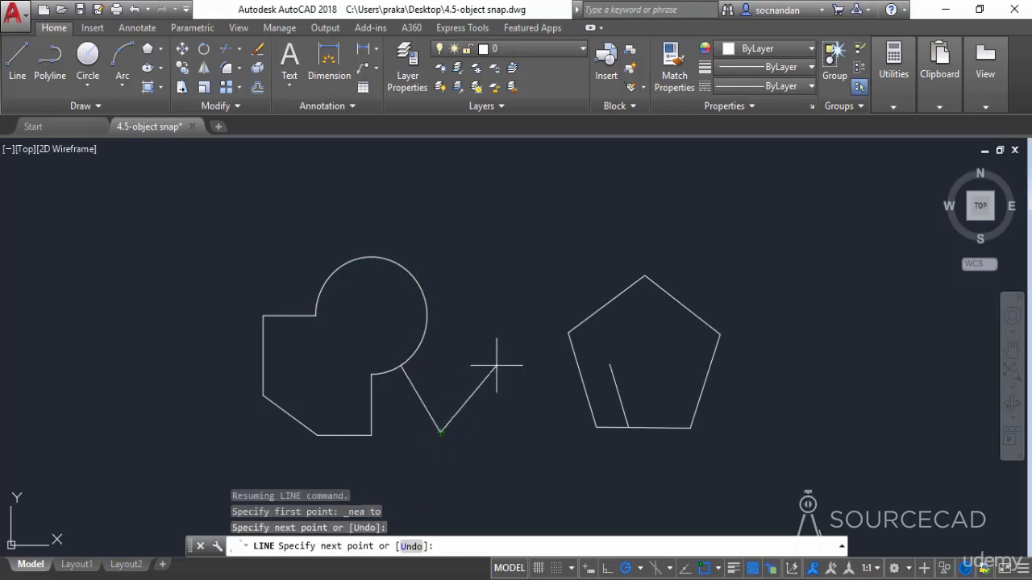
{"action": "key", "text": "Return"}
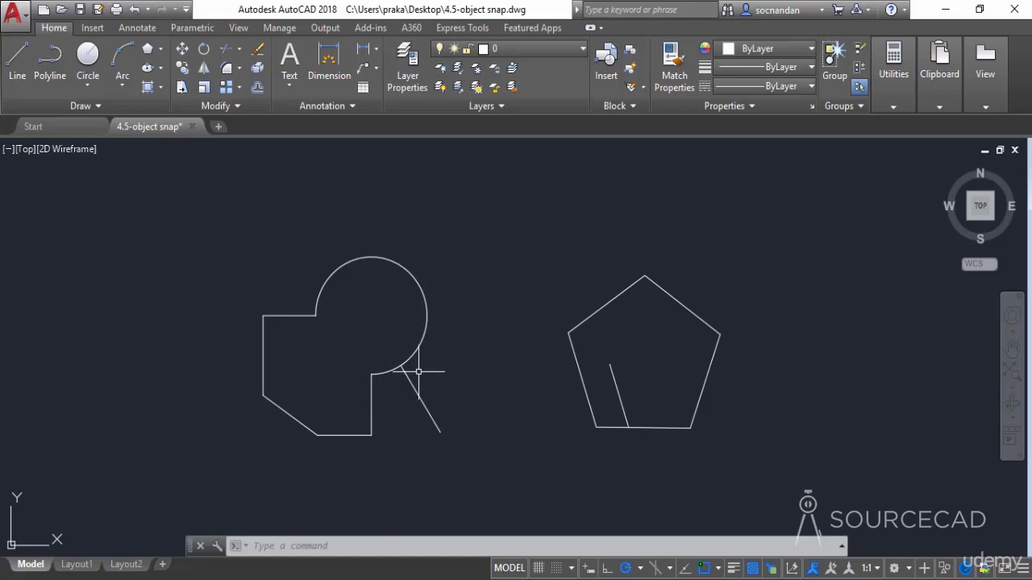
Erase the line starting on the large arc and the parallel line inside the pentagon
{"action": "left_click", "coordinate": [416, 389]}
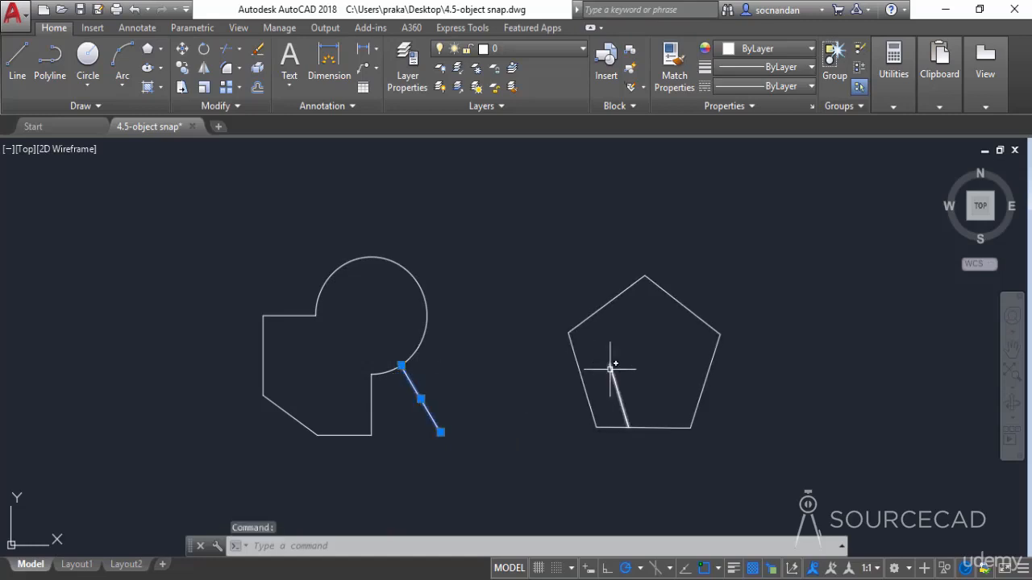
{"action": "left_click", "coordinate": [614, 369]}
{"action": "right_click", "coordinate": [629, 327]}
{"action": "left_click", "coordinate": [652, 310]}
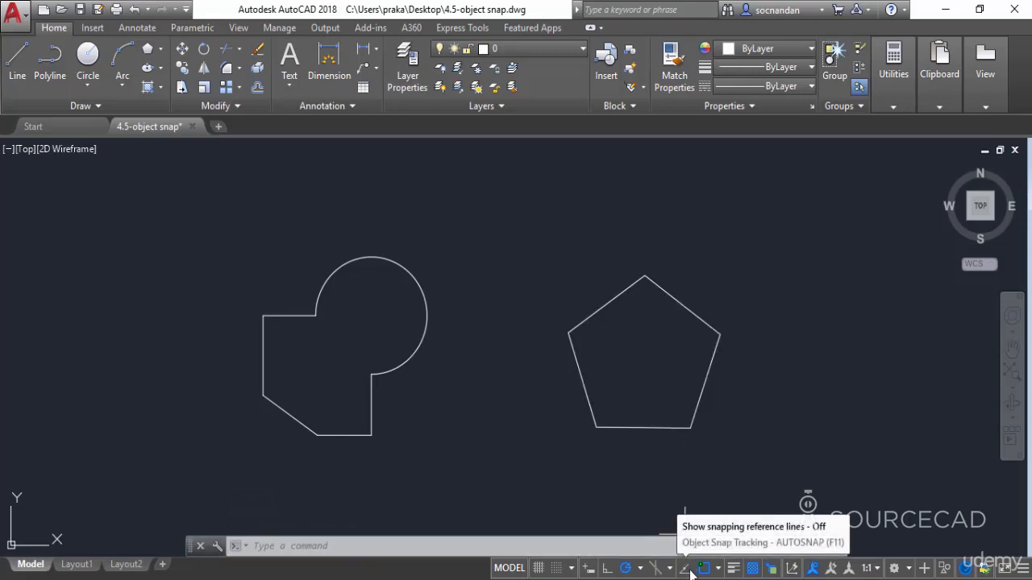
Turn on Object Snap Tracking and pick a line's first point between the shapes, aligned horizontally with the arc's lower endpoint, without completing a segment
{"action": "left_click", "coordinate": [16, 65]}
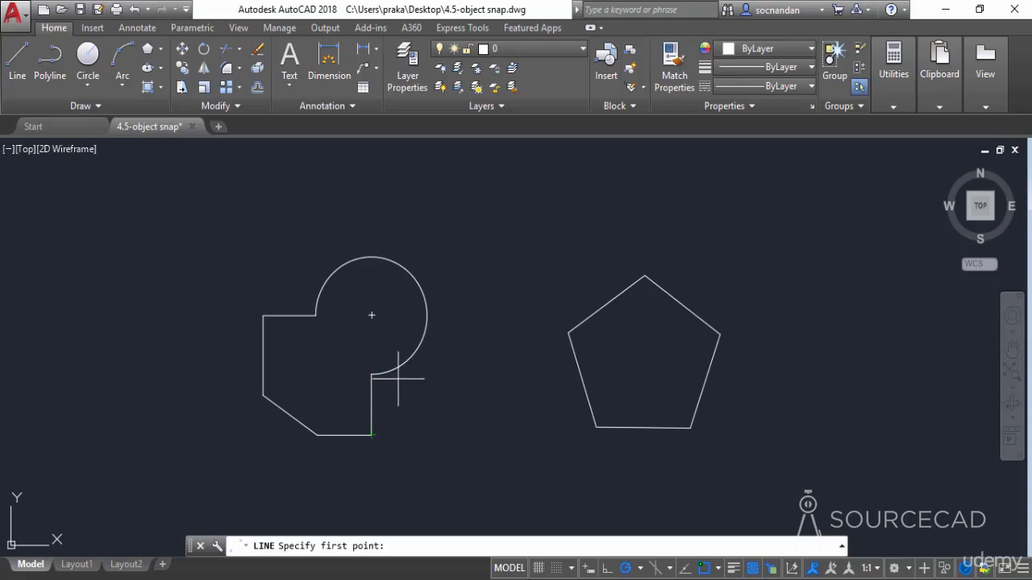
{"action": "left_click", "coordinate": [685, 569]}
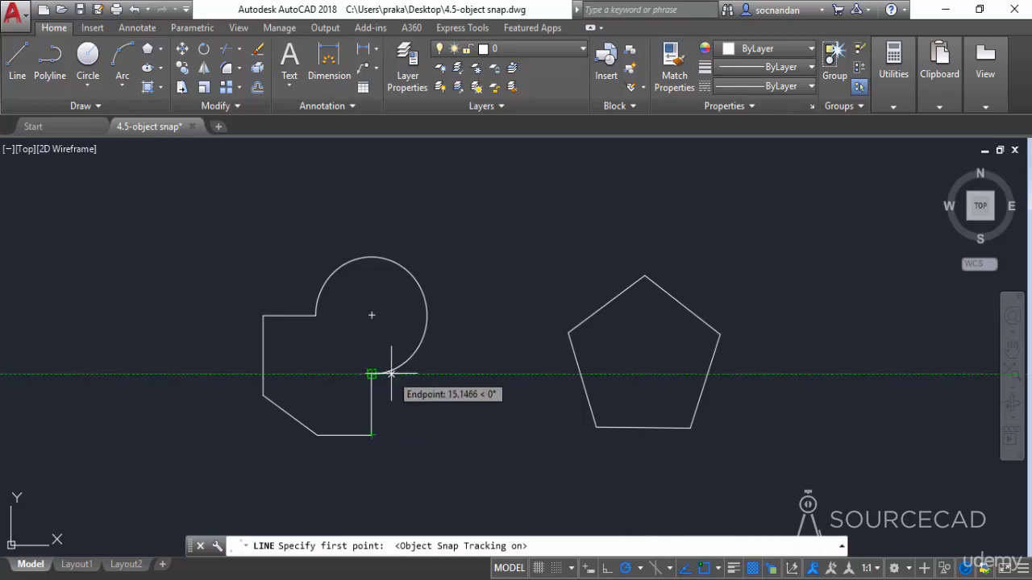
{"action": "left_click", "coordinate": [470, 374]}
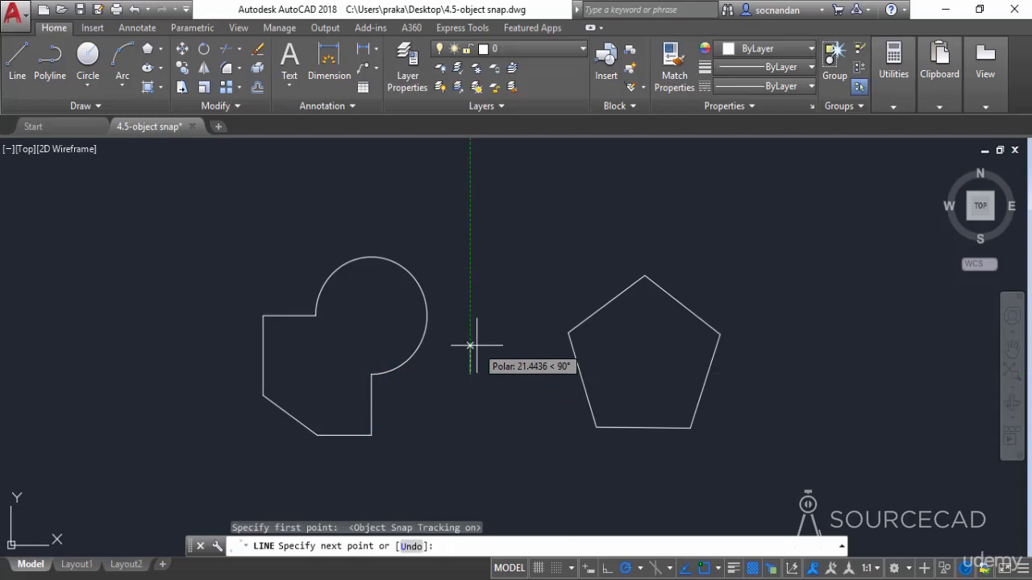
{"action": "key", "text": "Return"}
{"action": "key", "text": "Return"}
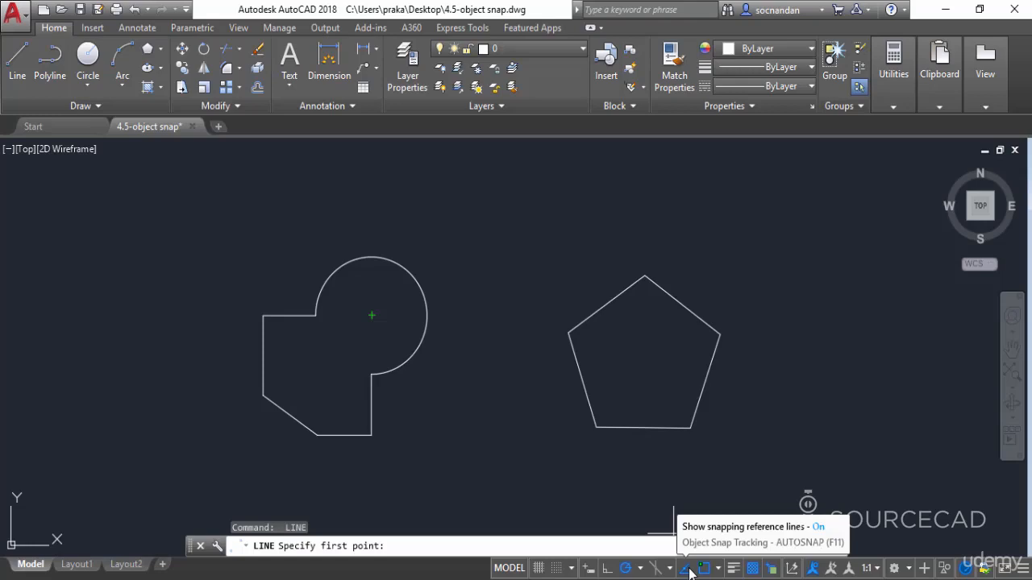
{"action": "key", "text": "F11"}
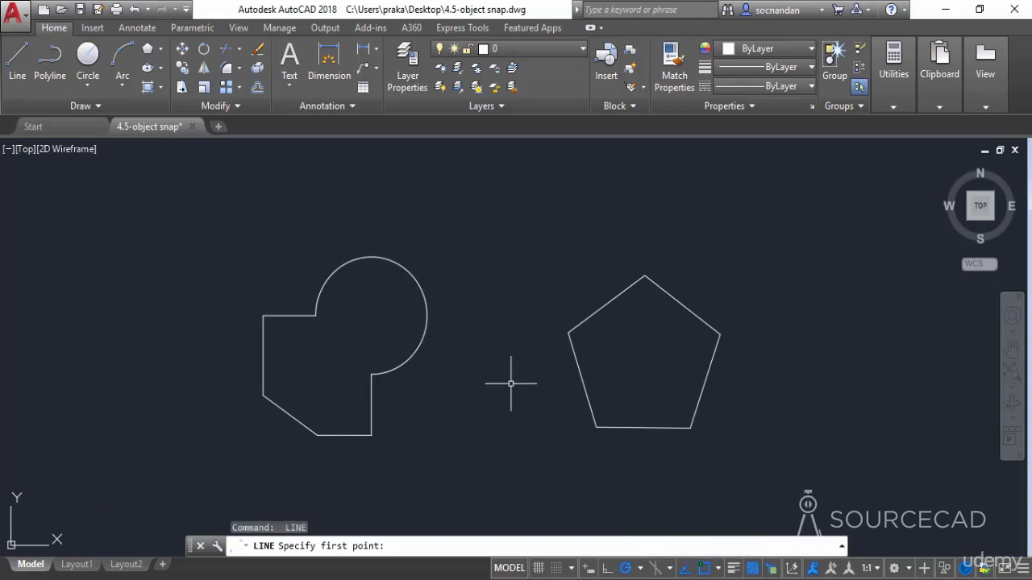
{"action": "key", "text": "Escape"}
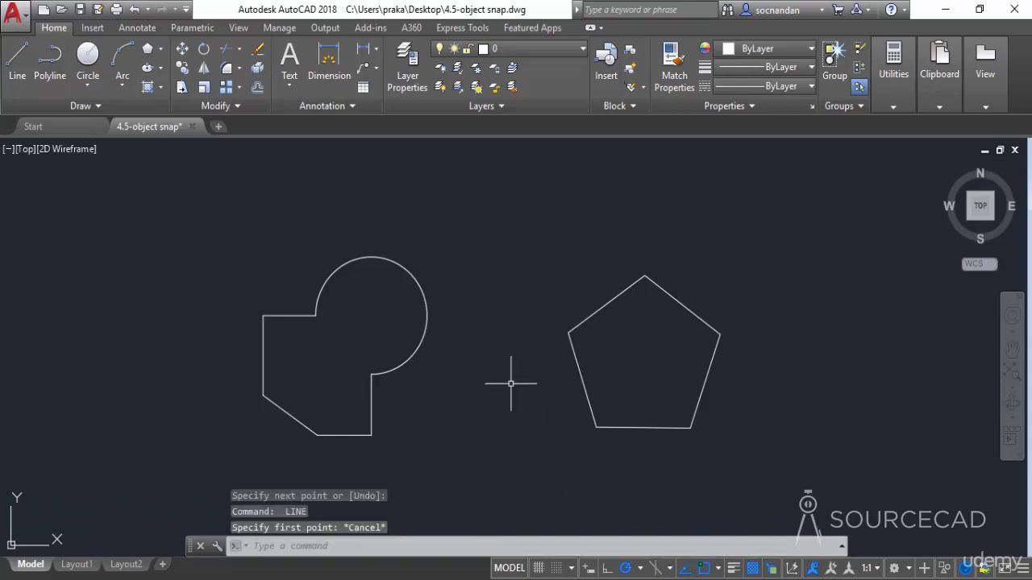